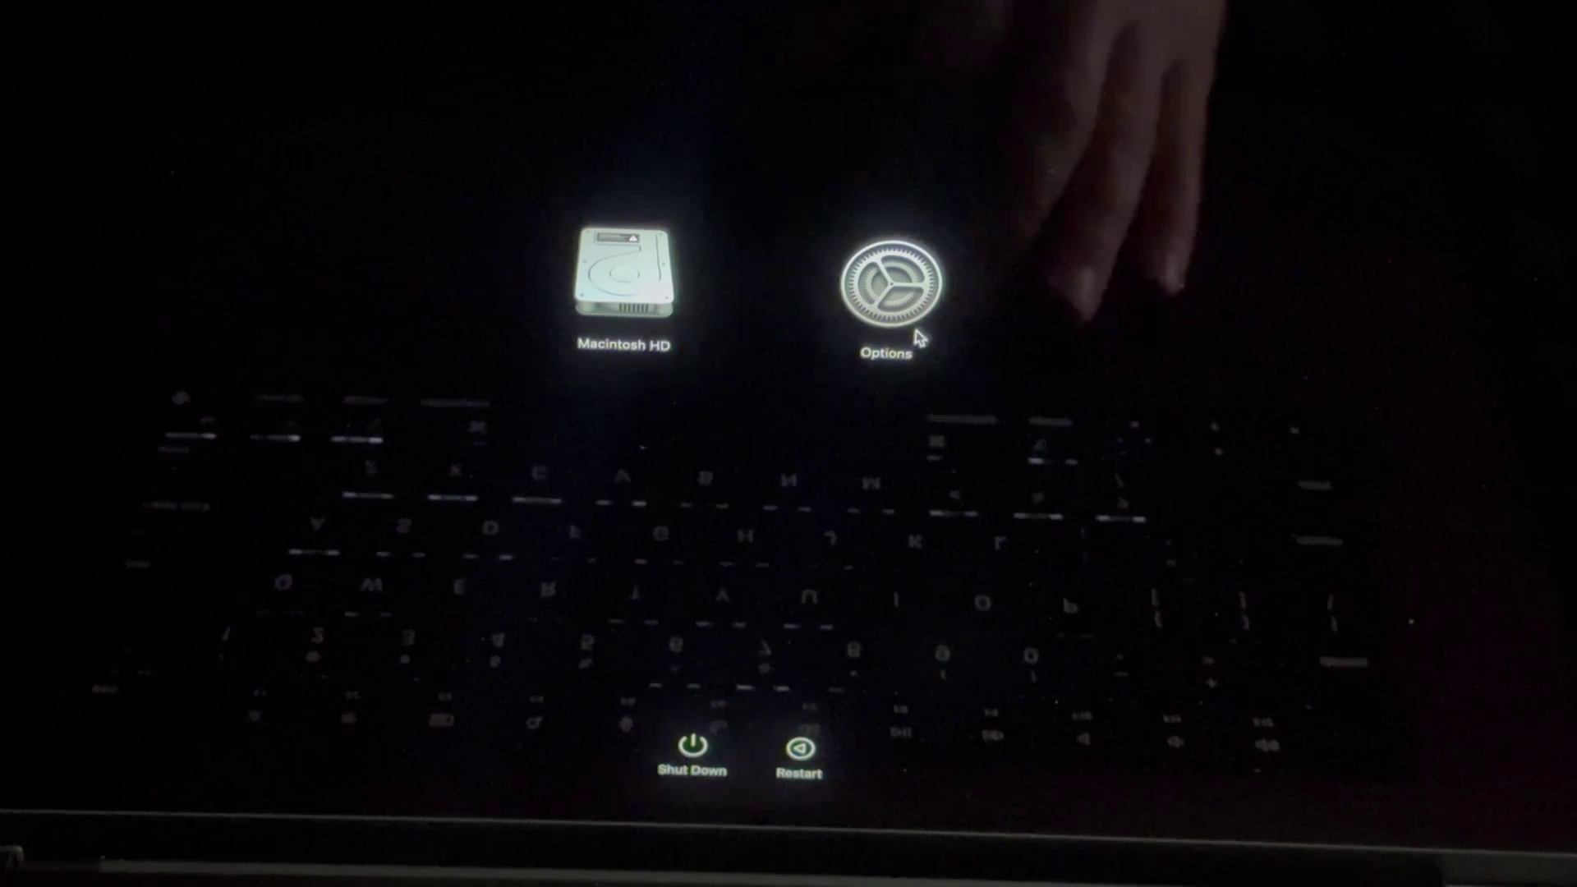
Boot into macOS Recovery via Options and launch Disk Utility from the Recovery window
{"action": "left_click", "coordinate": [892, 283]}
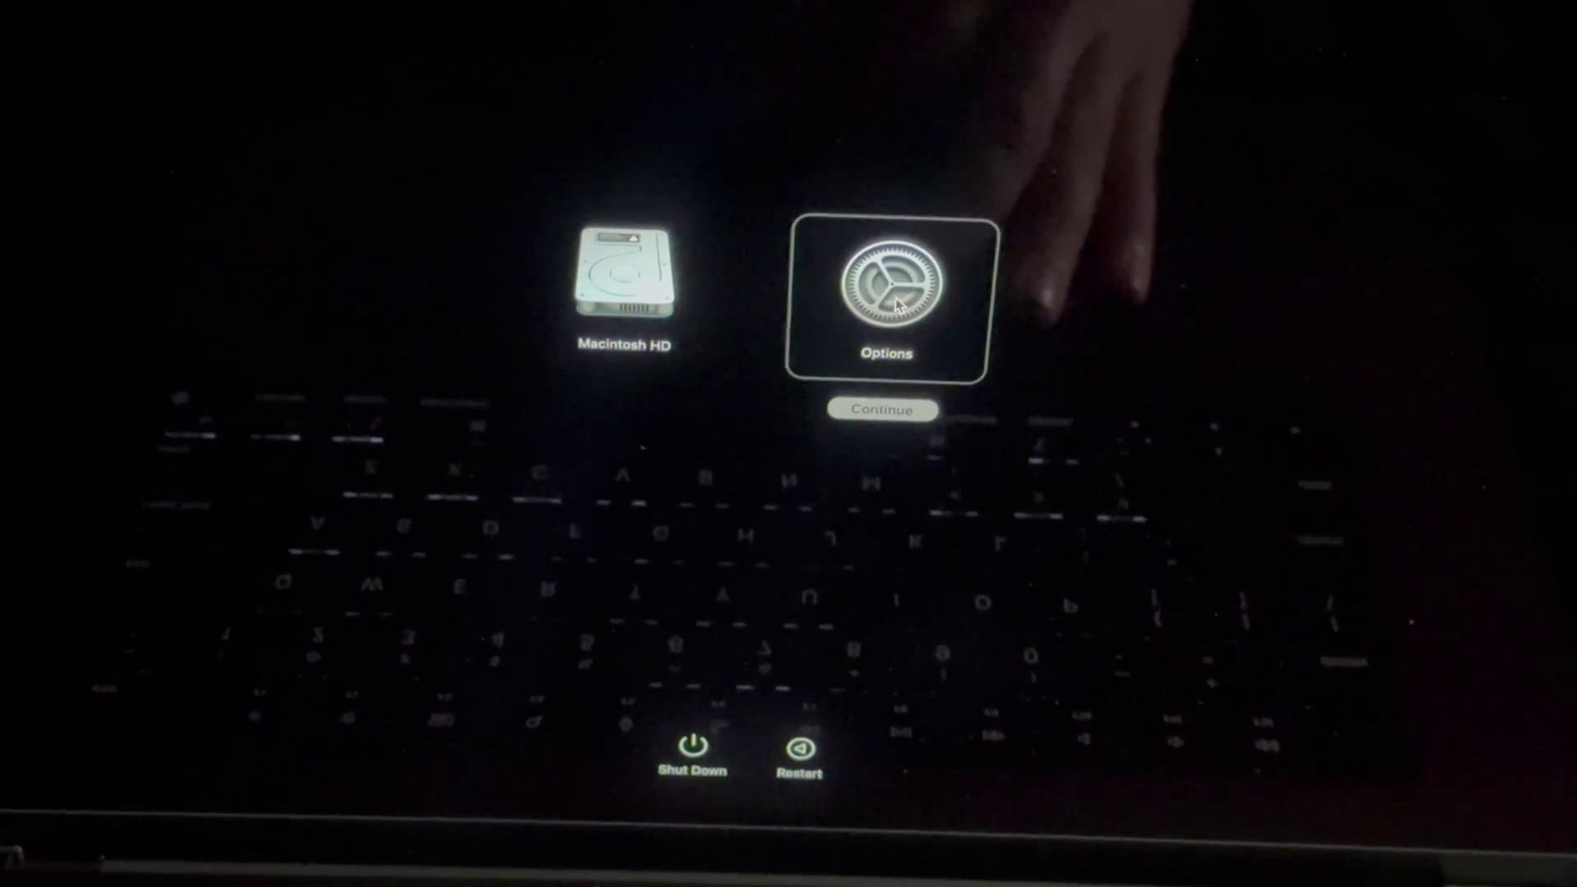
{"action": "left_click", "coordinate": [879, 411]}
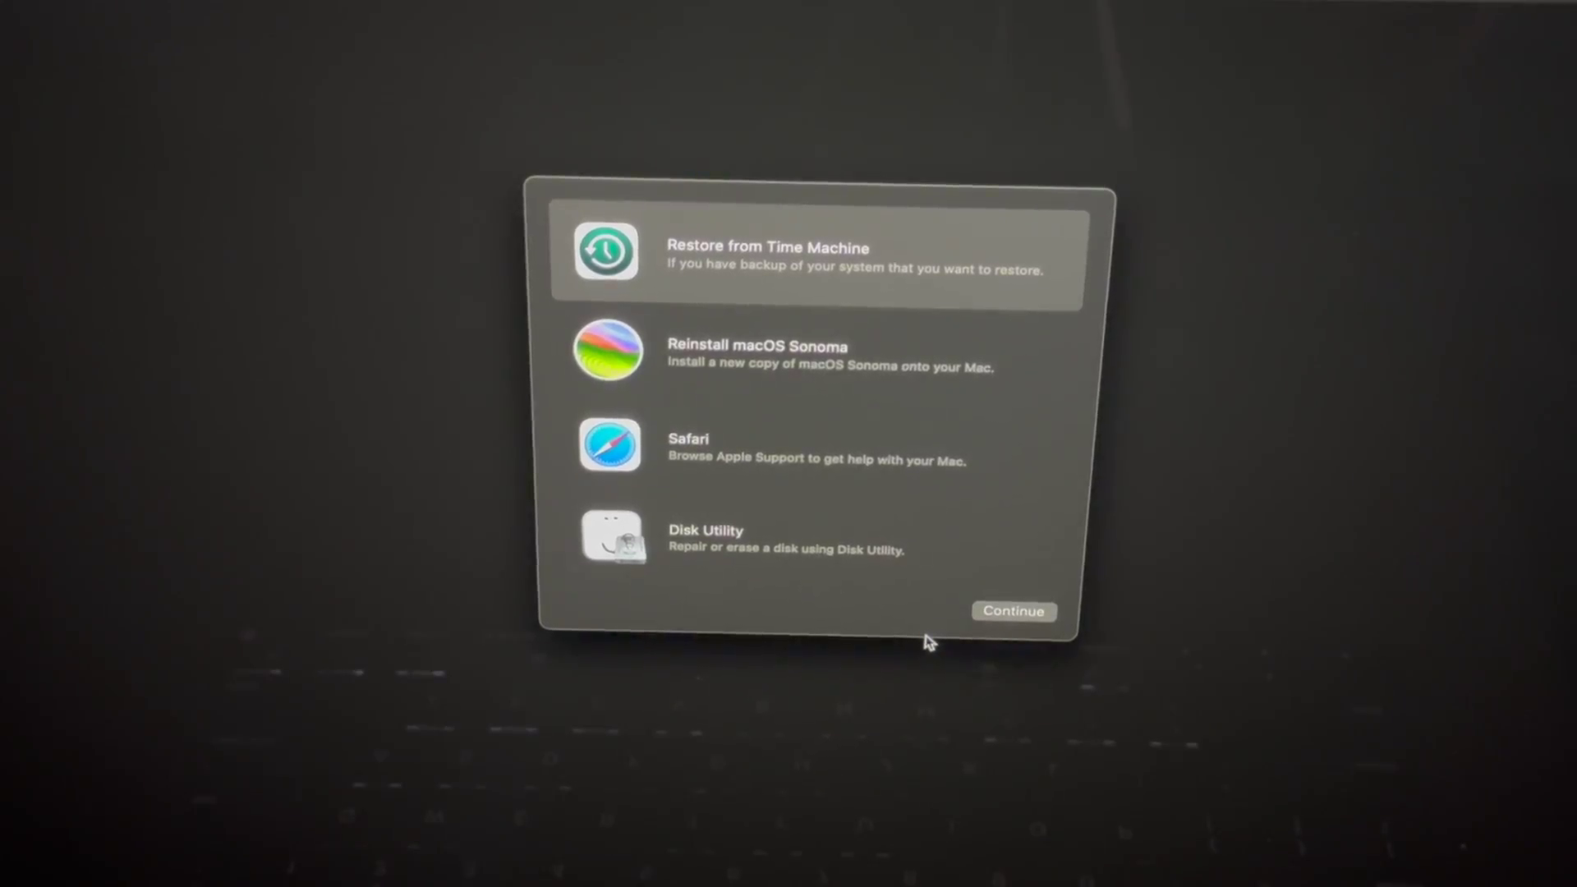
{"action": "left_click", "coordinate": [851, 557]}
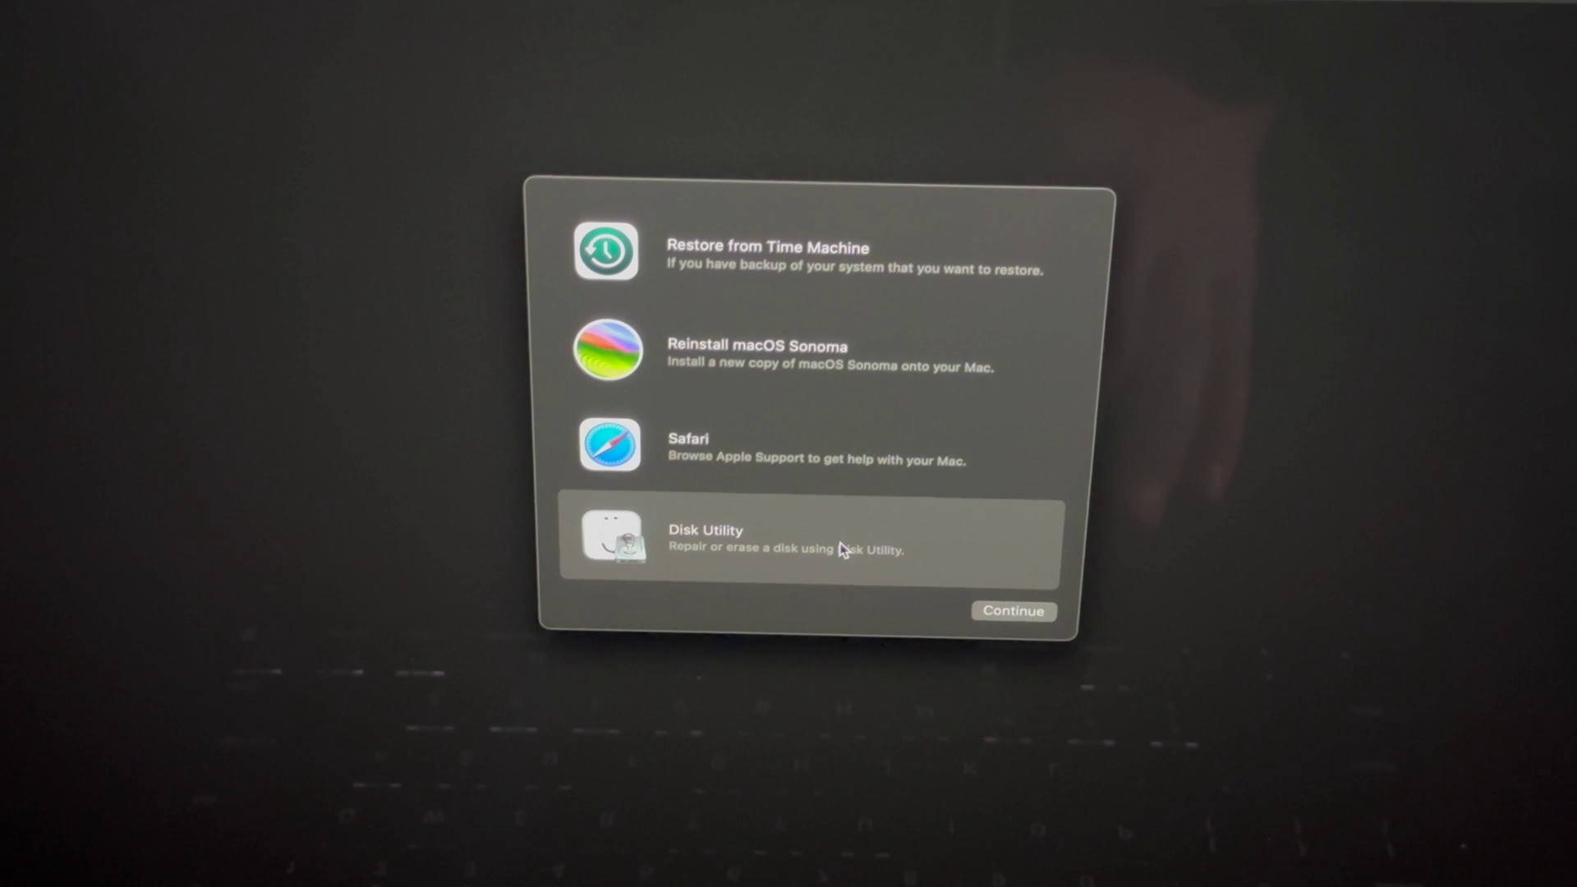
{"action": "left_click", "coordinate": [1005, 609]}
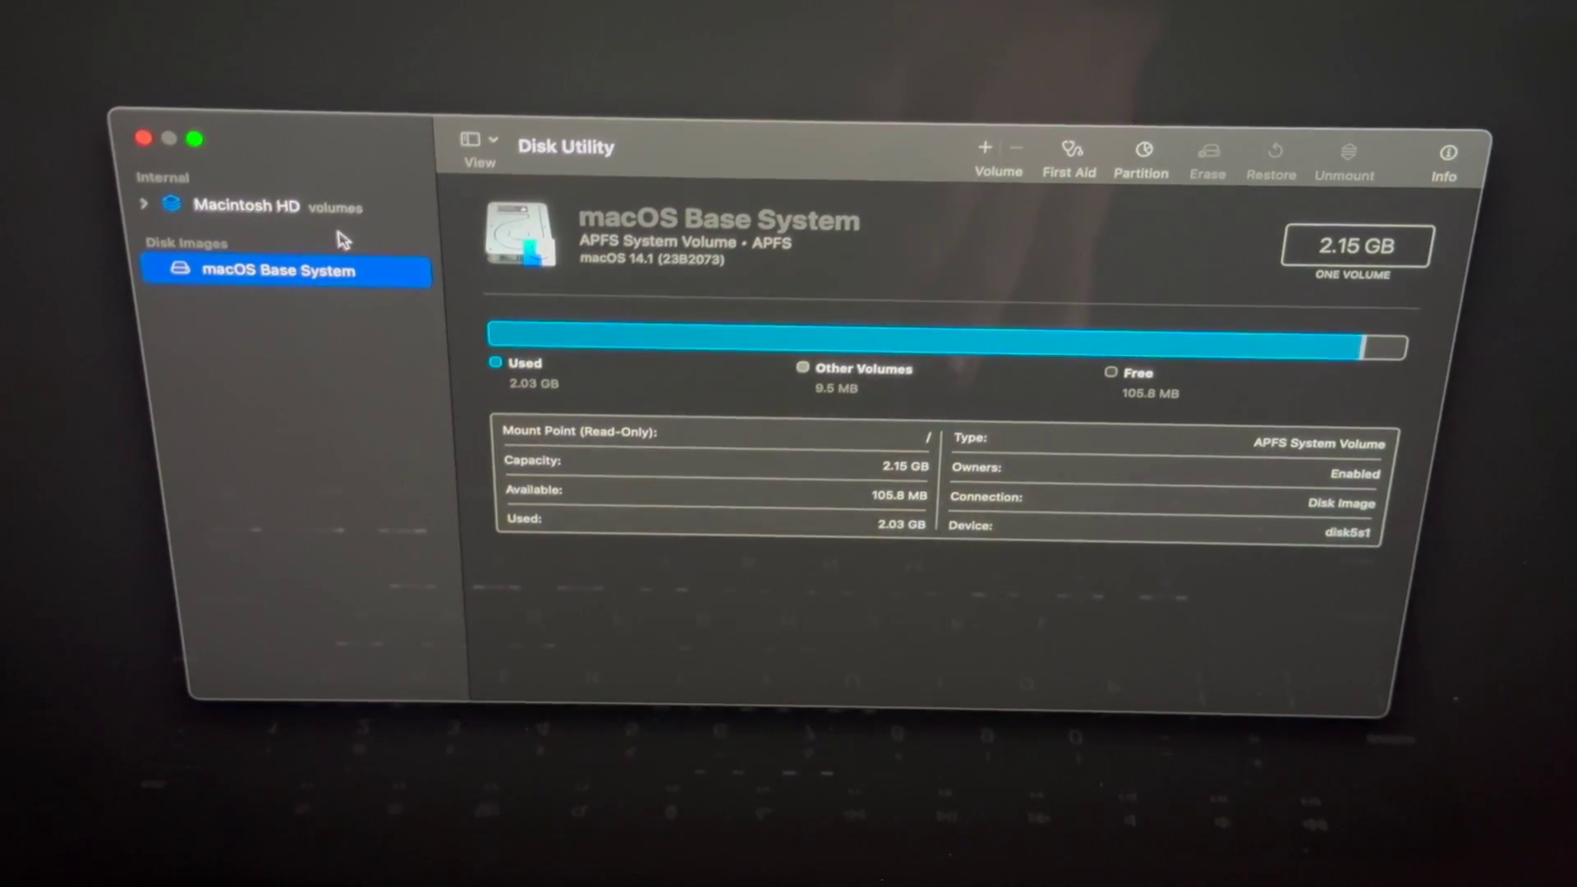
Erase the Macintosh HD volume group in APFS format, then erase the Mac and restart
{"action": "left_click", "coordinate": [303, 214]}
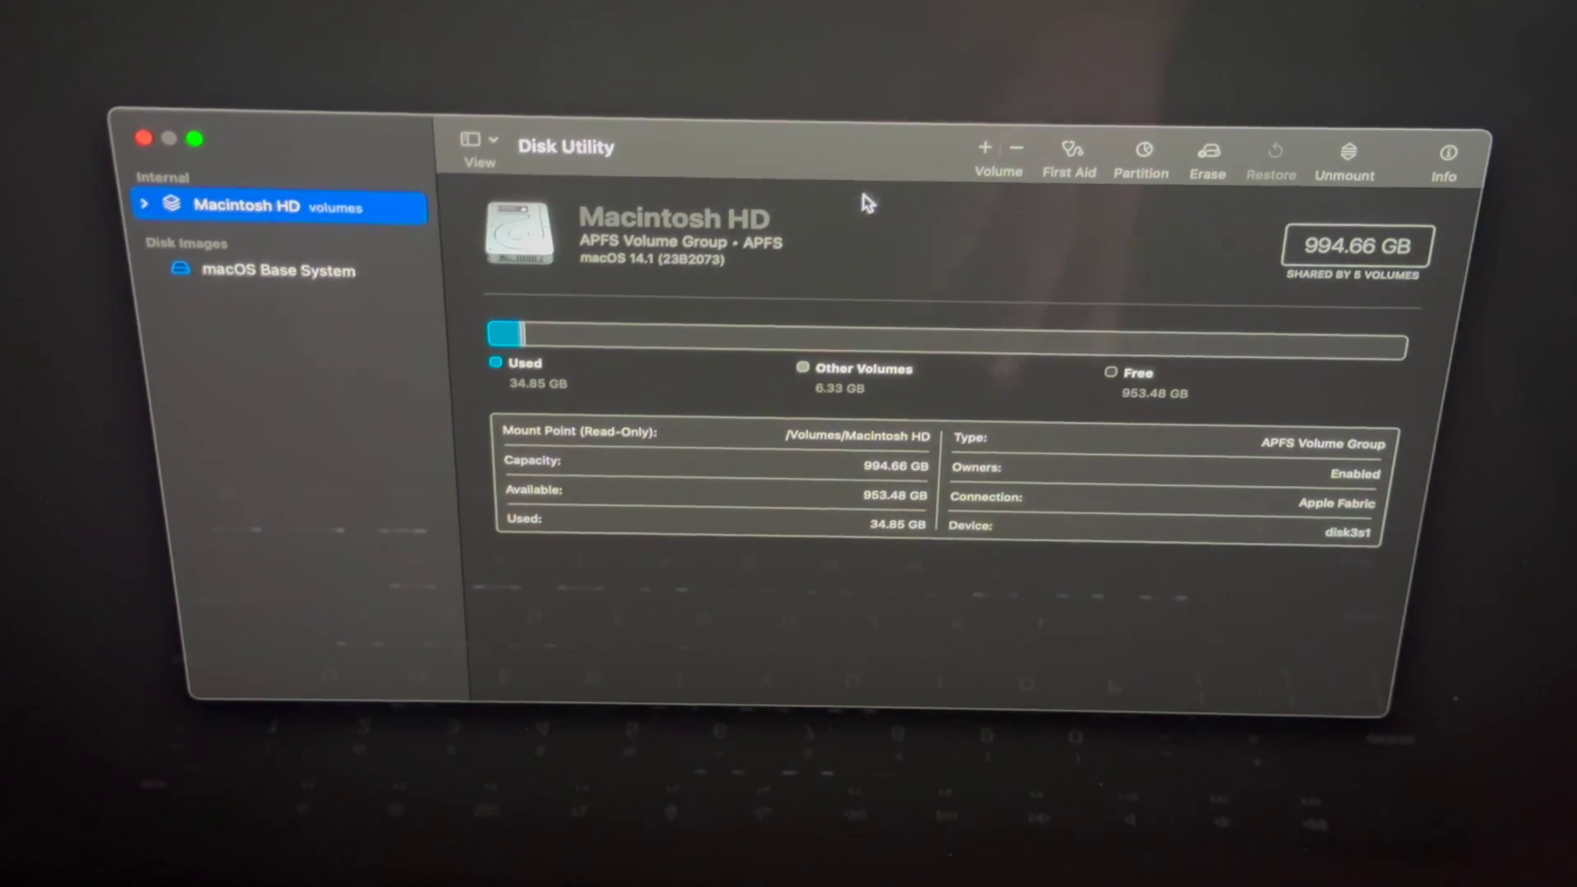
{"action": "left_click", "coordinate": [1209, 160]}
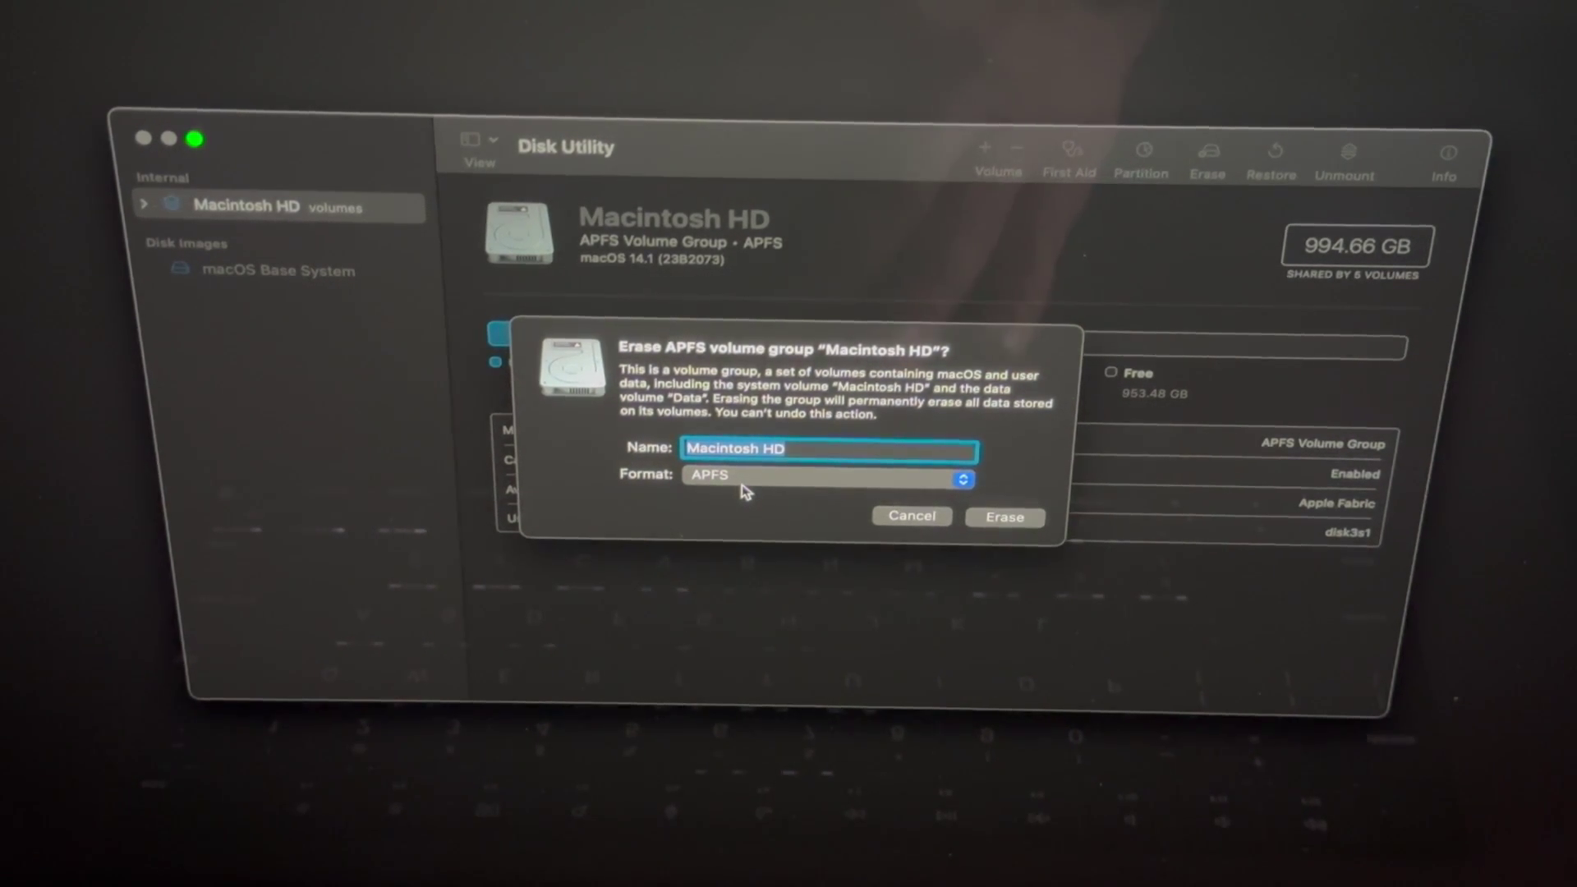
{"action": "left_click", "coordinate": [768, 478]}
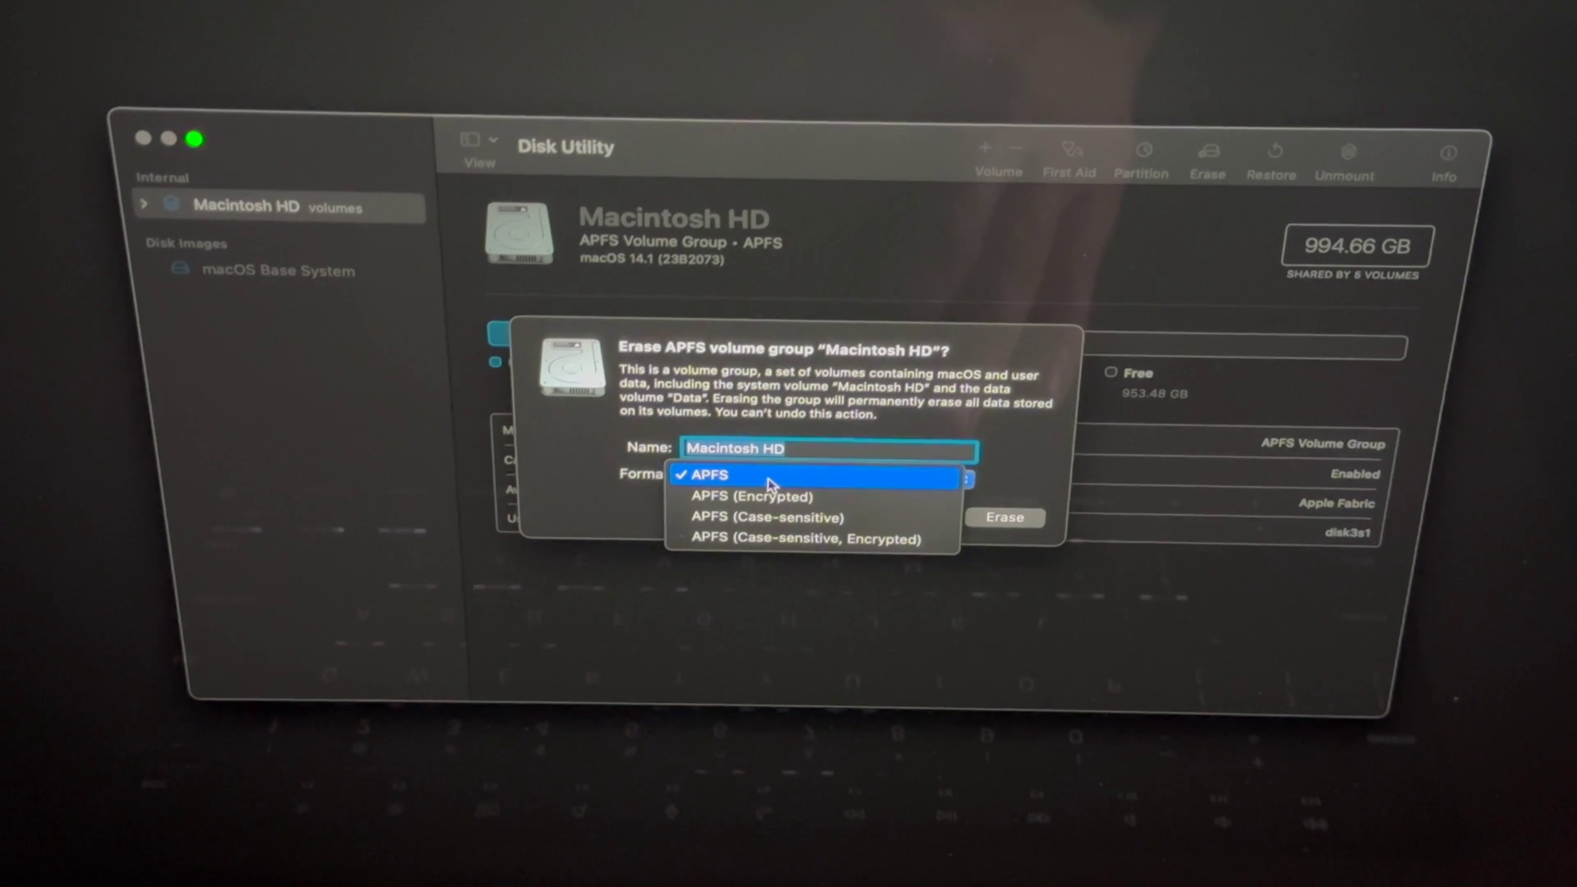
{"action": "left_click", "coordinate": [725, 478]}
{"action": "left_click", "coordinate": [1005, 519]}
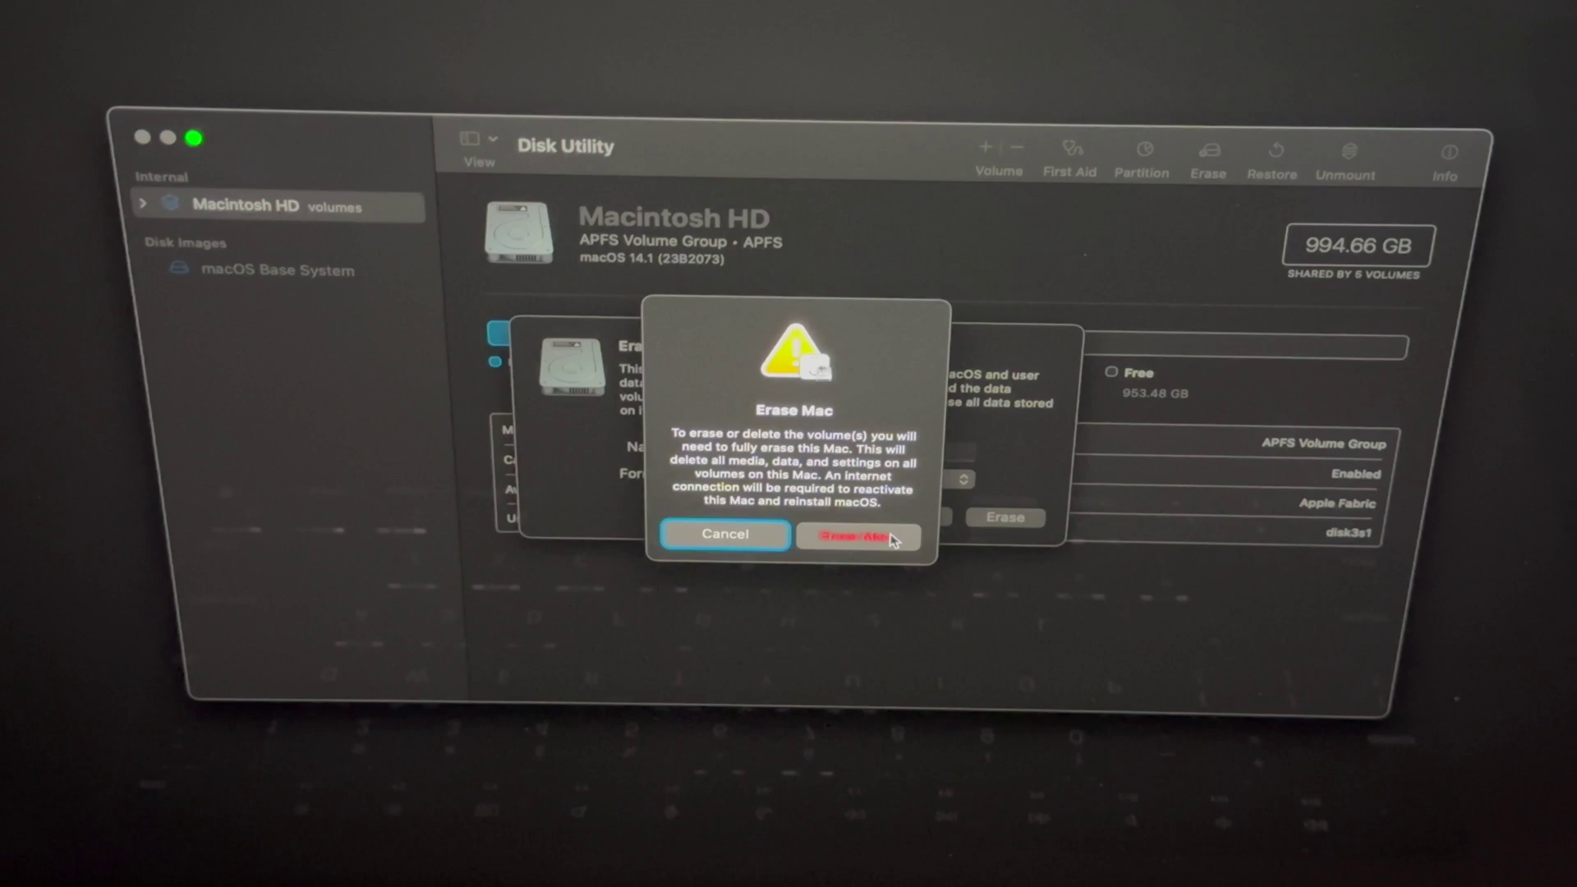
{"action": "left_click", "coordinate": [890, 539]}
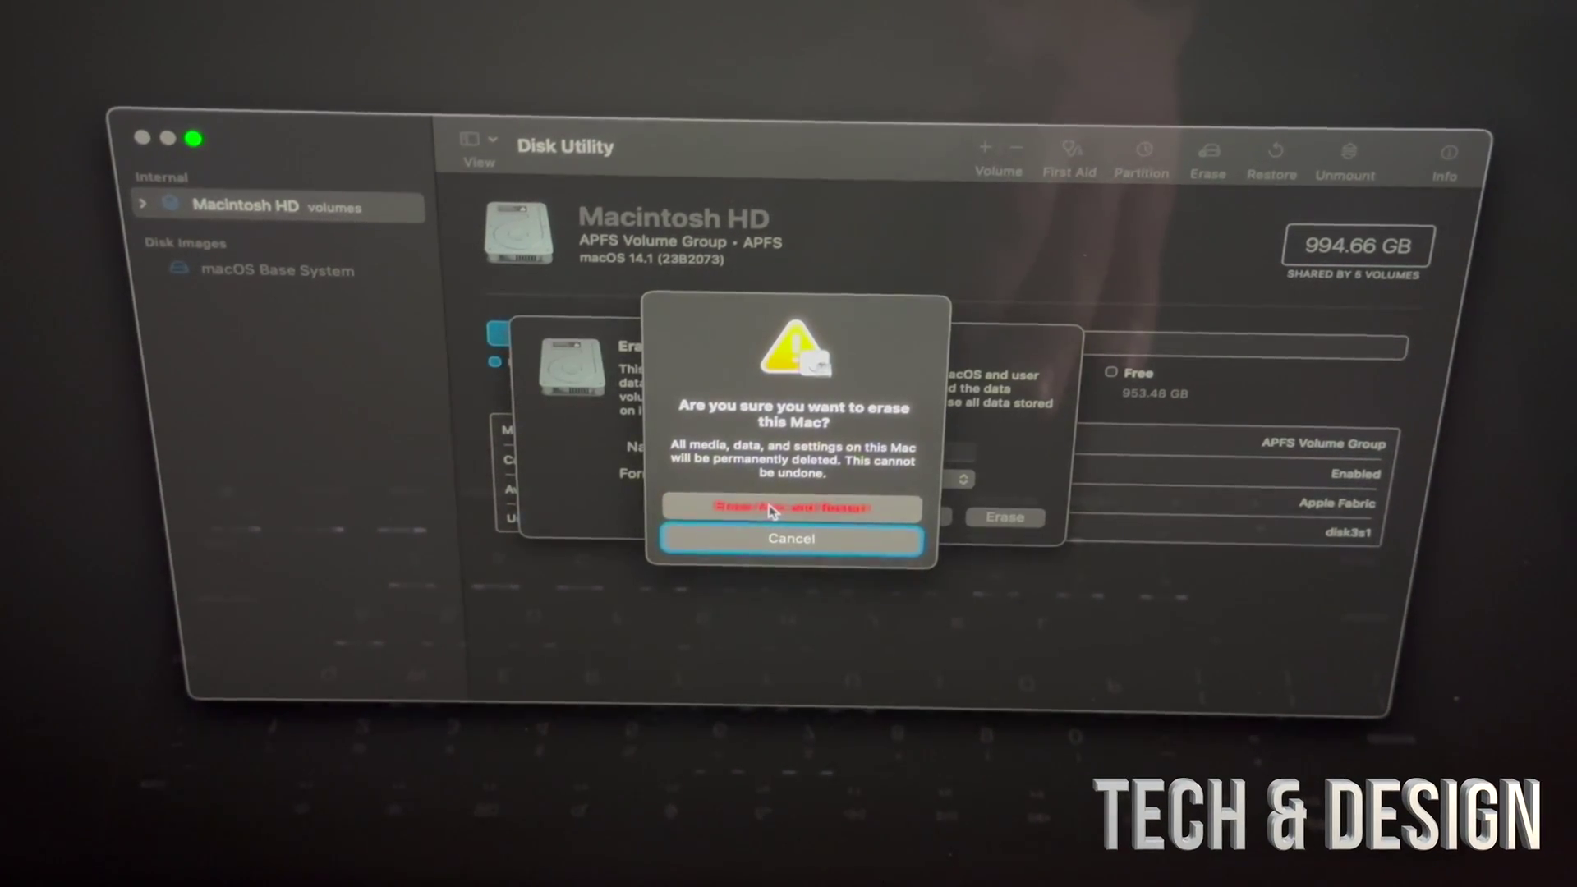
{"action": "left_click", "coordinate": [740, 516]}
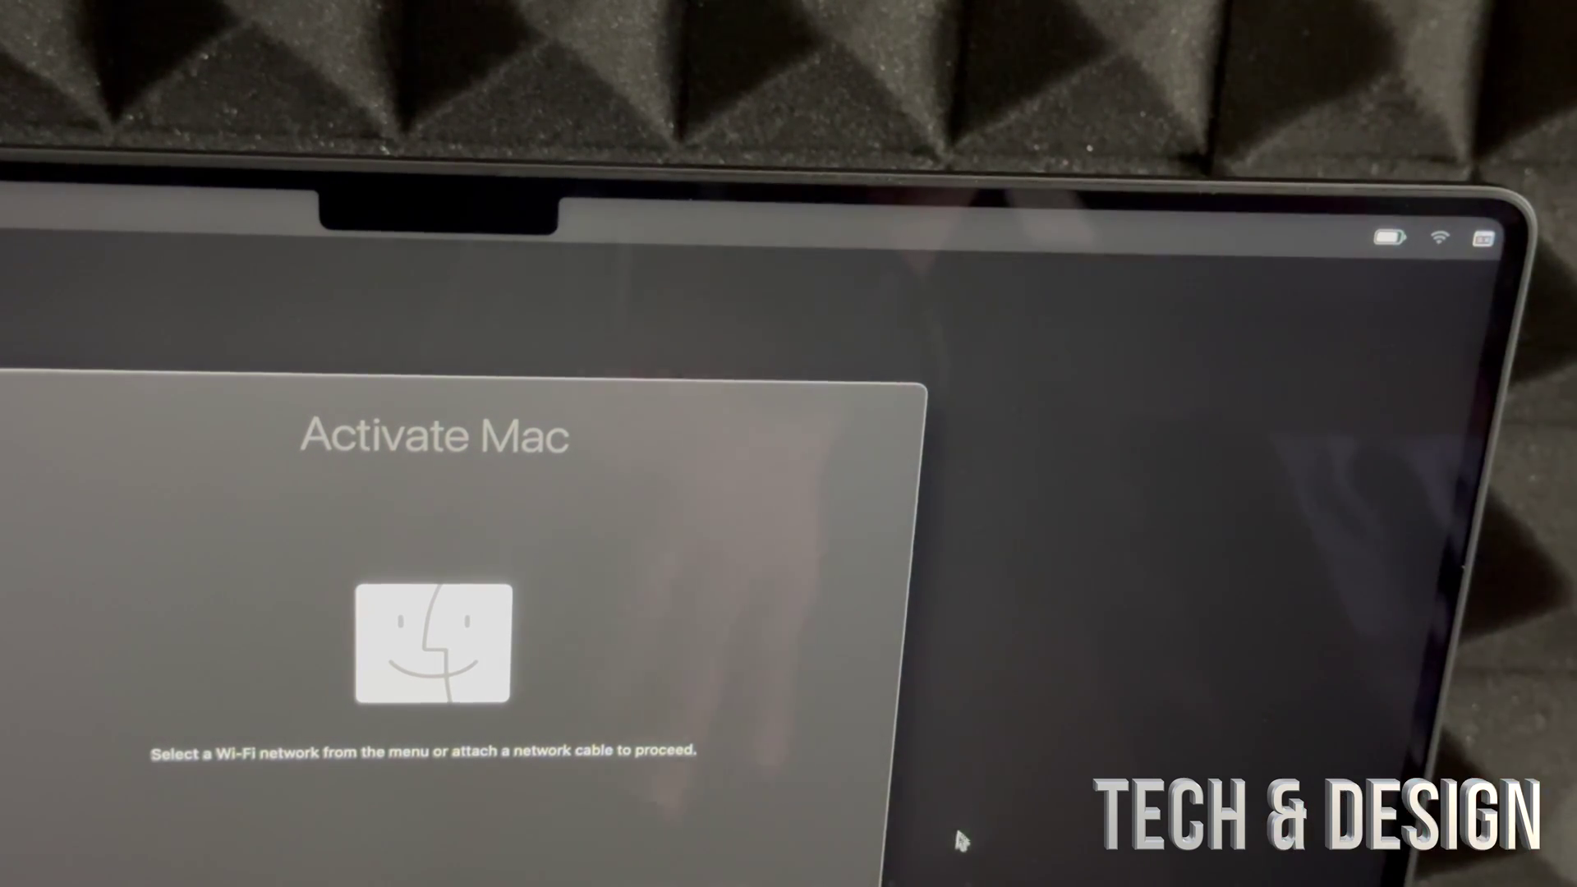
Join the Tech & Design YT Wi-Fi network with its password from the menu bar
{"action": "left_click", "coordinate": [1439, 239]}
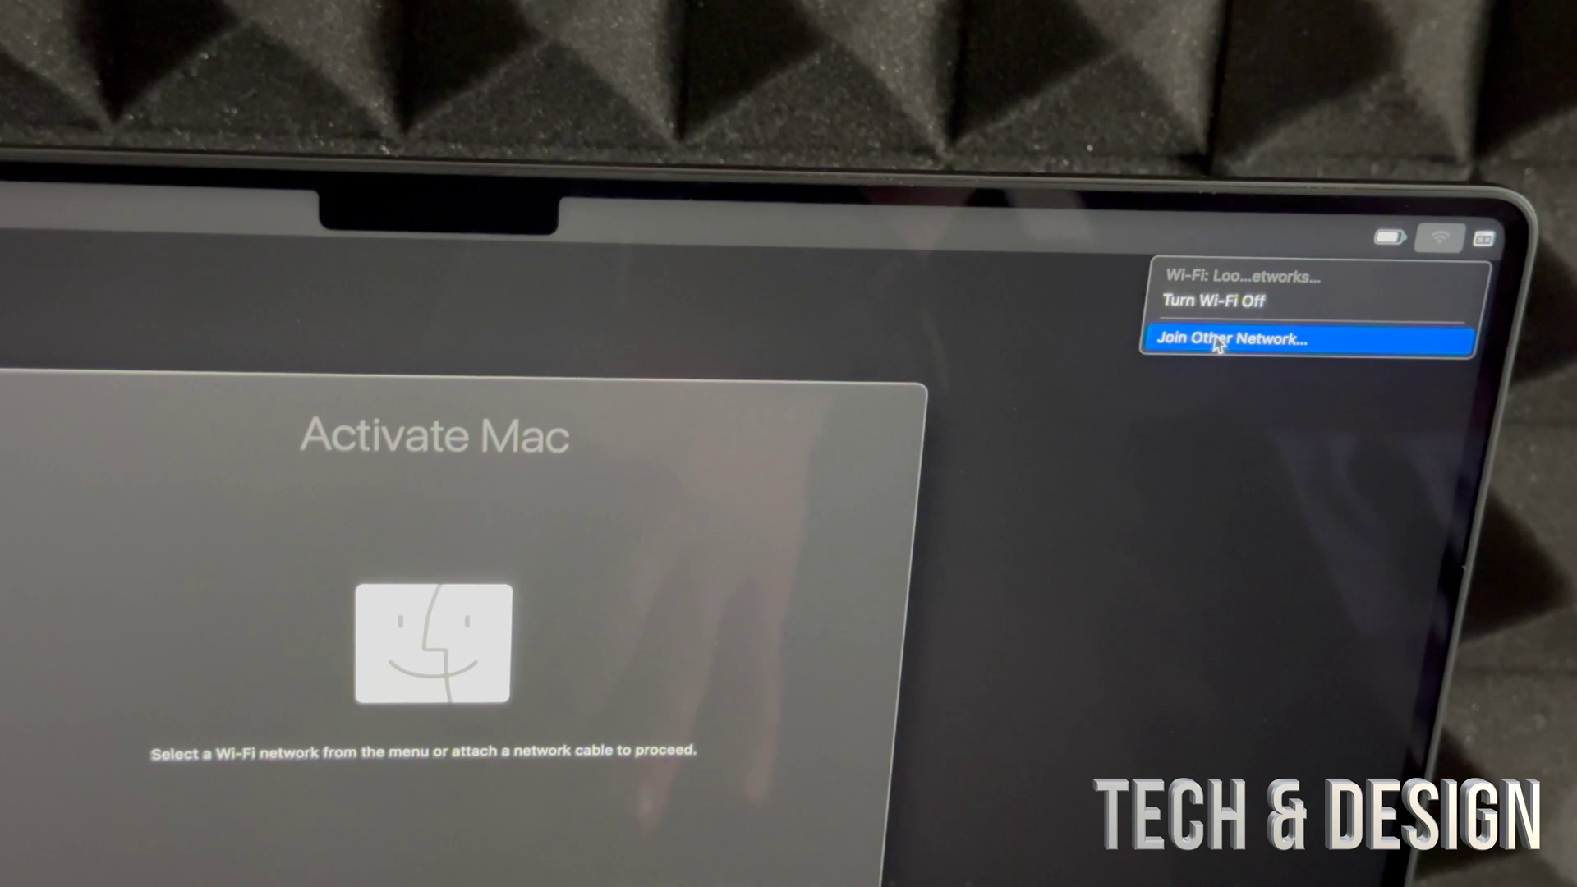
{"action": "left_click", "coordinate": [1444, 240]}
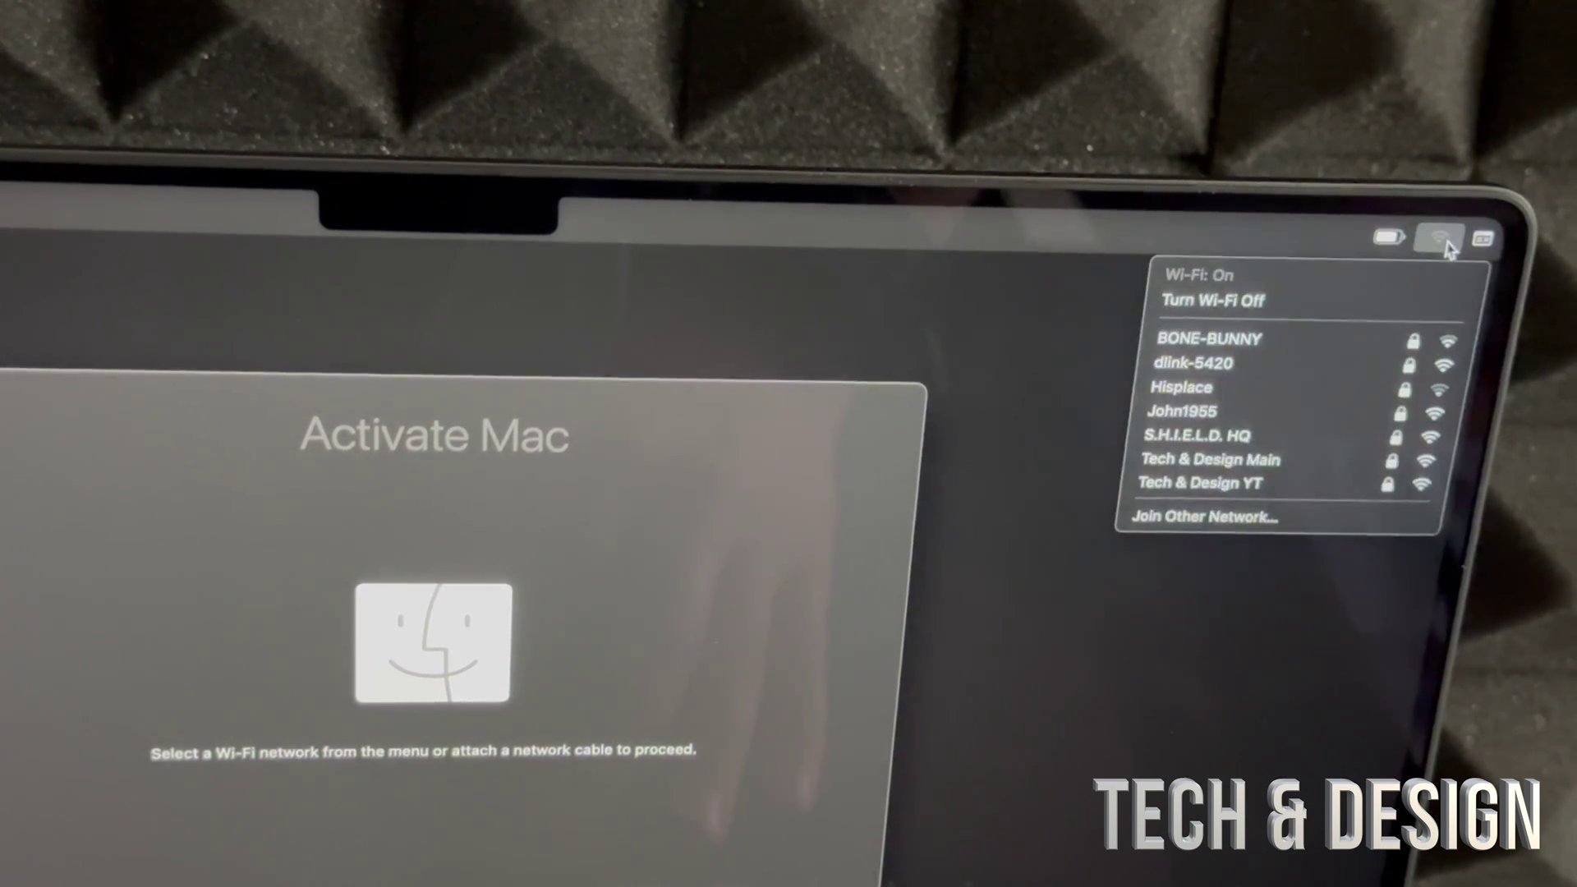
{"action": "left_click", "coordinate": [1210, 484]}
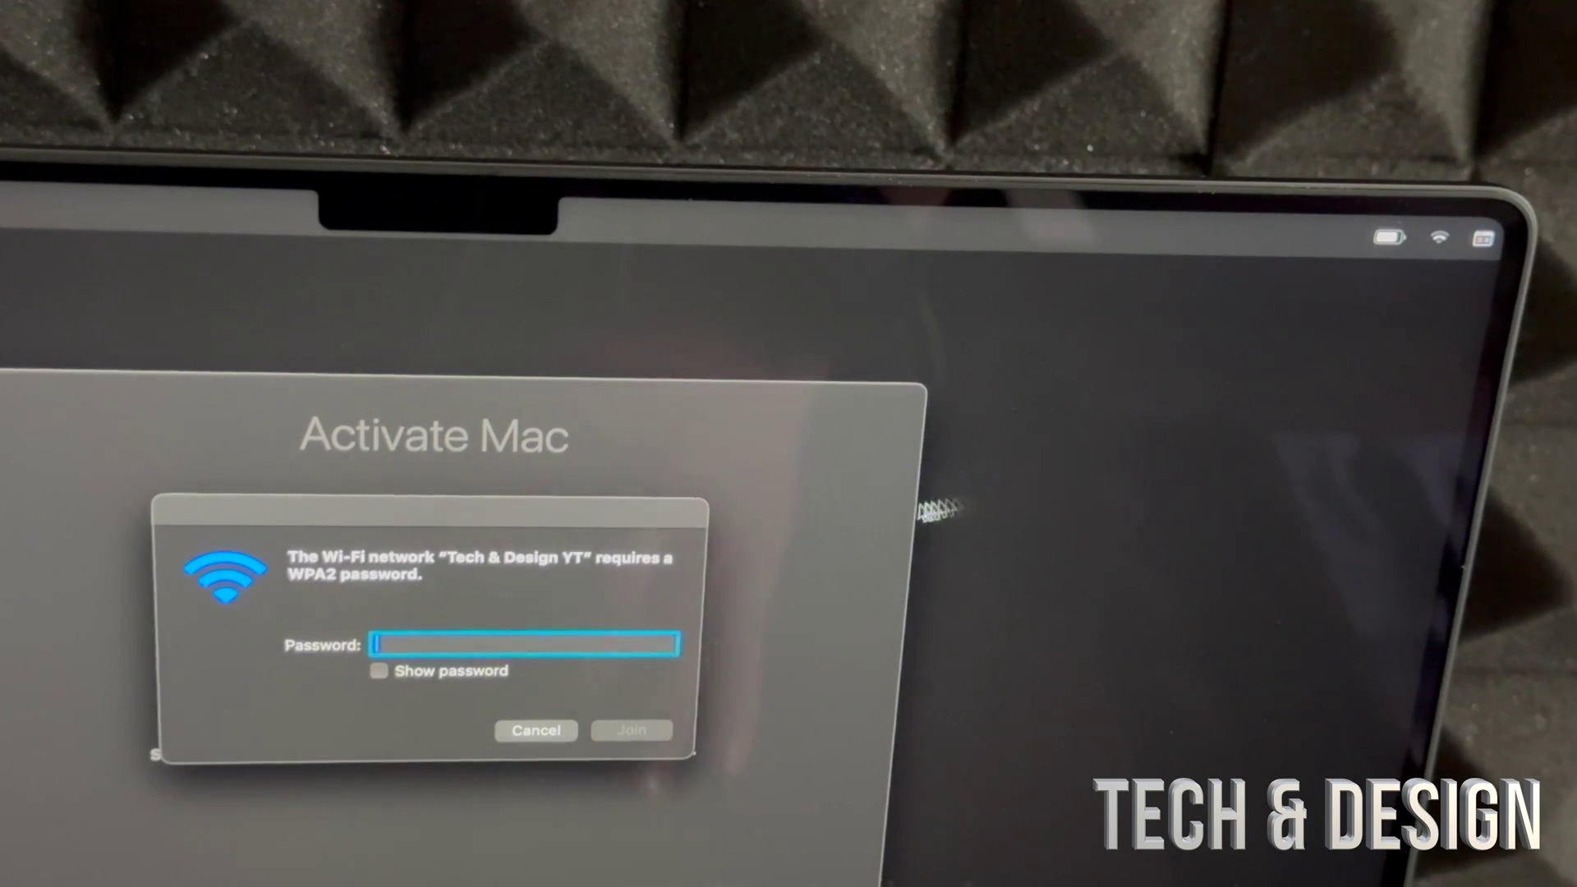
{"action": "type", "text": "•••••••••••"}
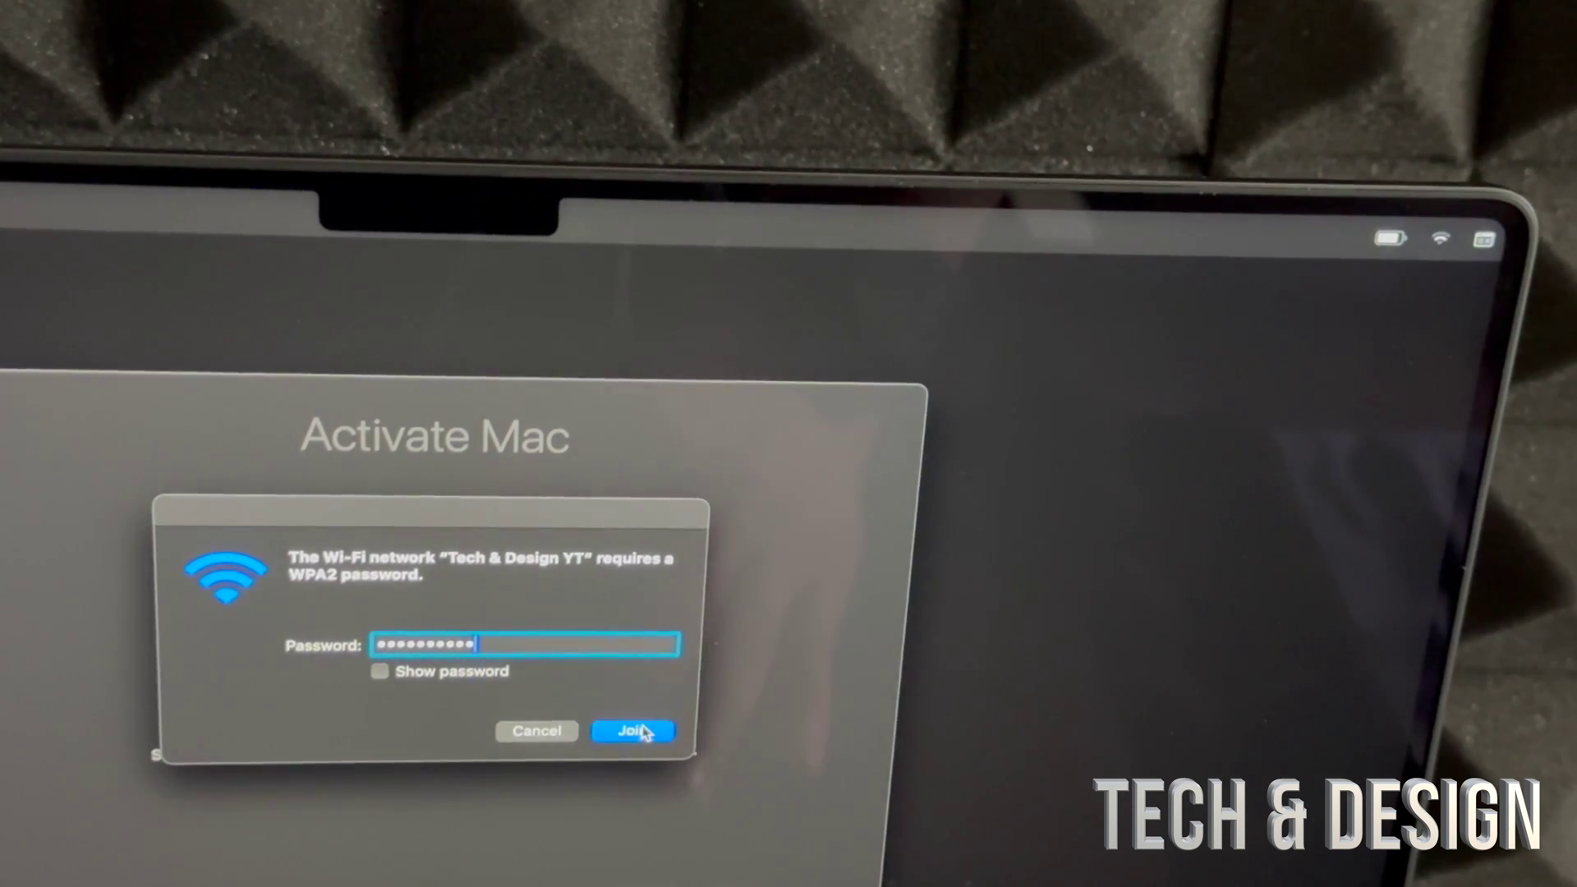
{"action": "left_click", "coordinate": [633, 731]}
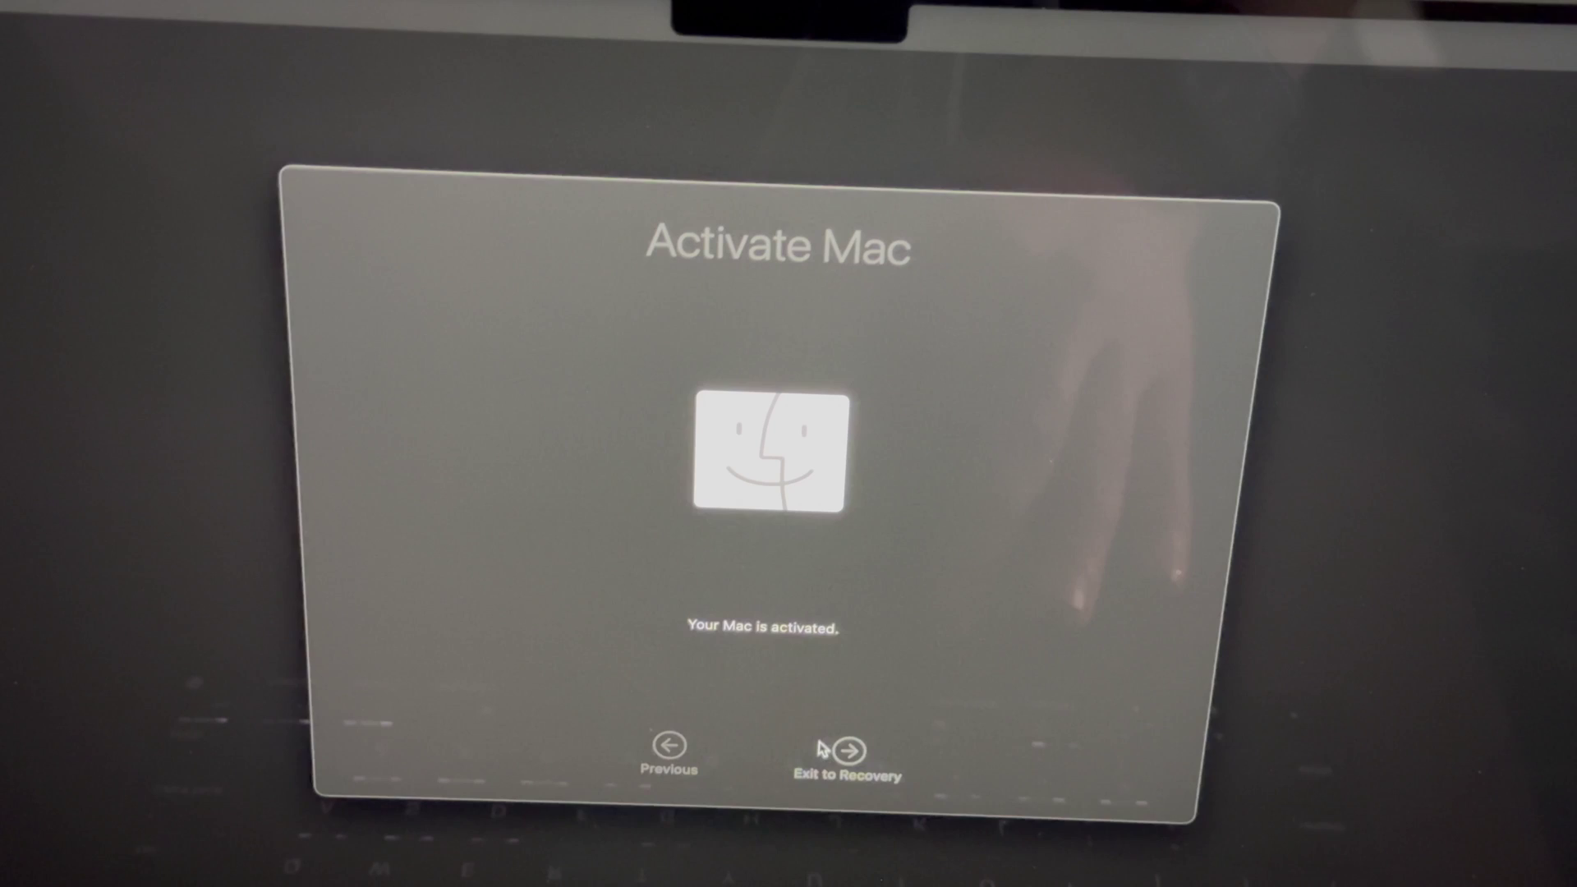
Exit activation to Recovery and select Reinstall macOS Sonoma
{"action": "left_click", "coordinate": [854, 755]}
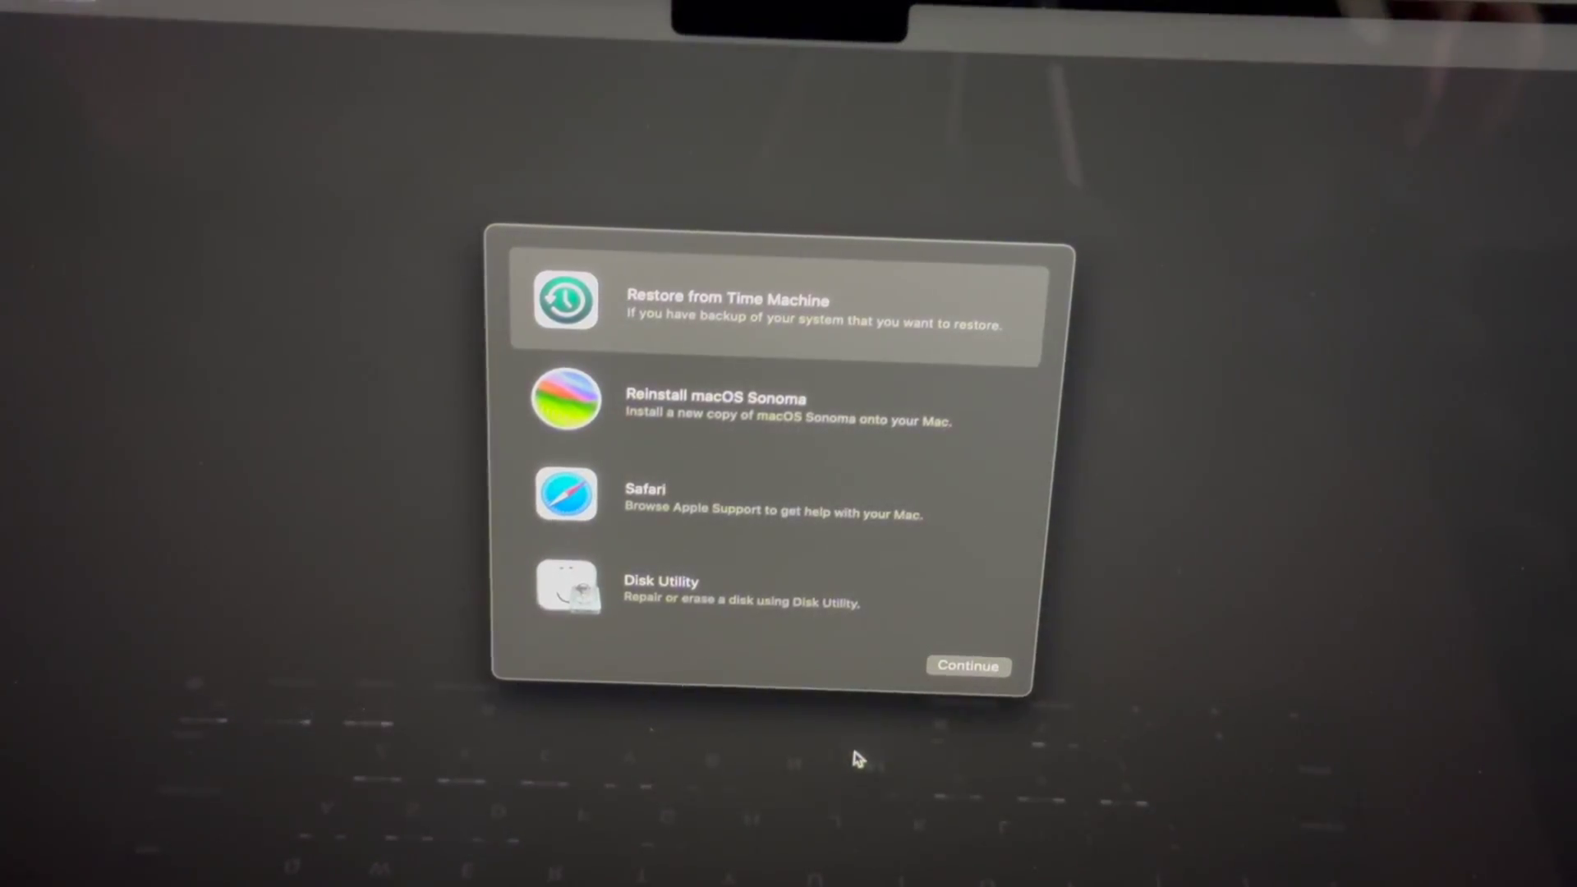
{"action": "left_click", "coordinate": [694, 413]}
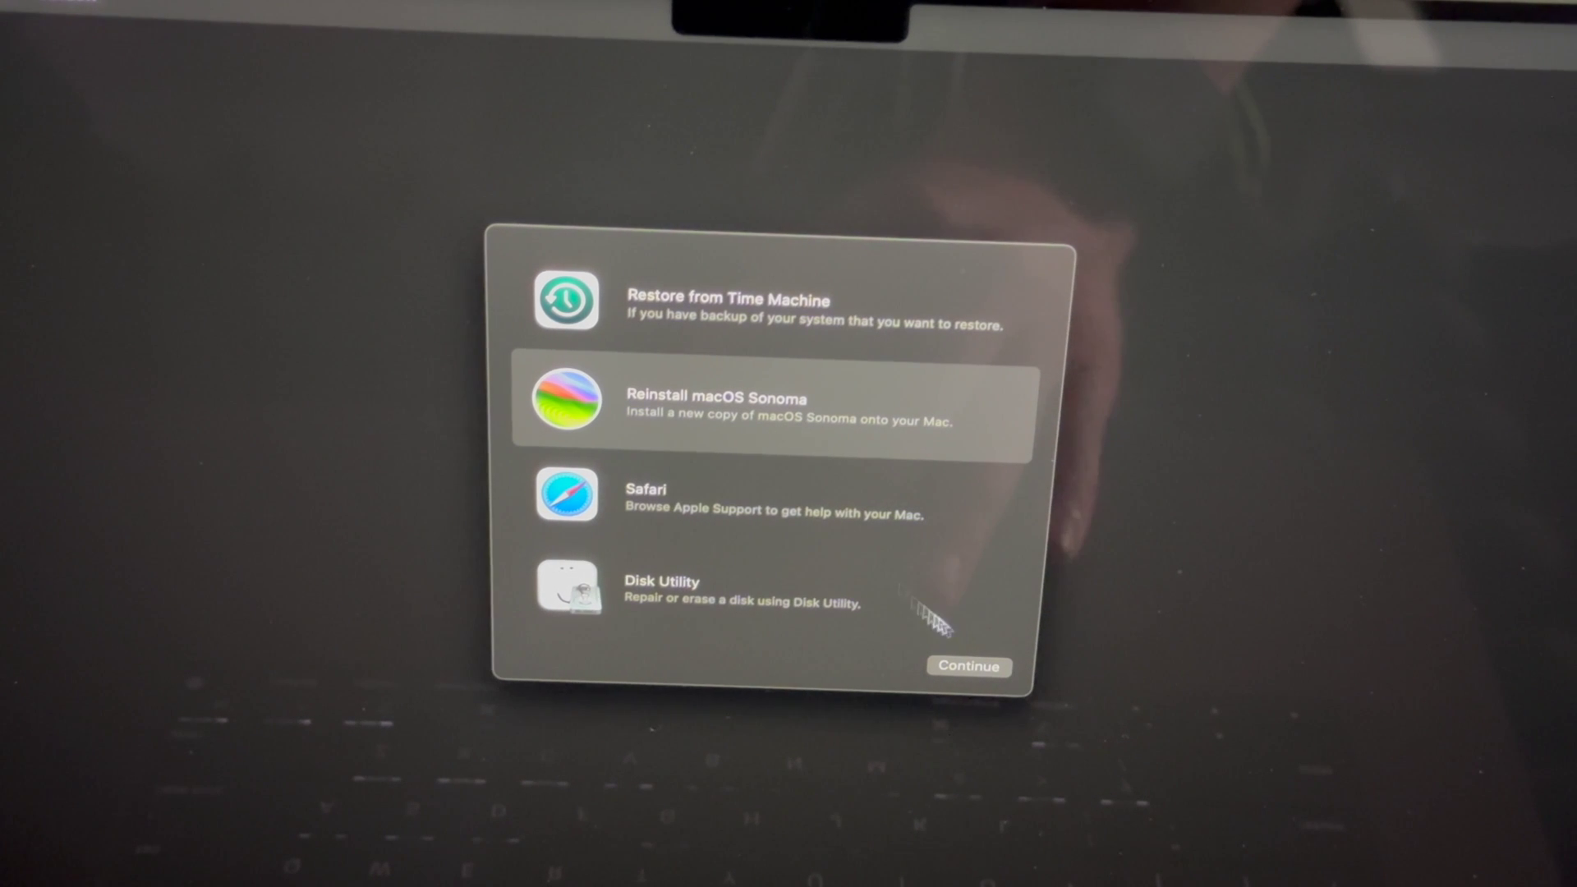
Start the macOS Sonoma installer and agree to the software license agreement
{"action": "left_click", "coordinate": [964, 670]}
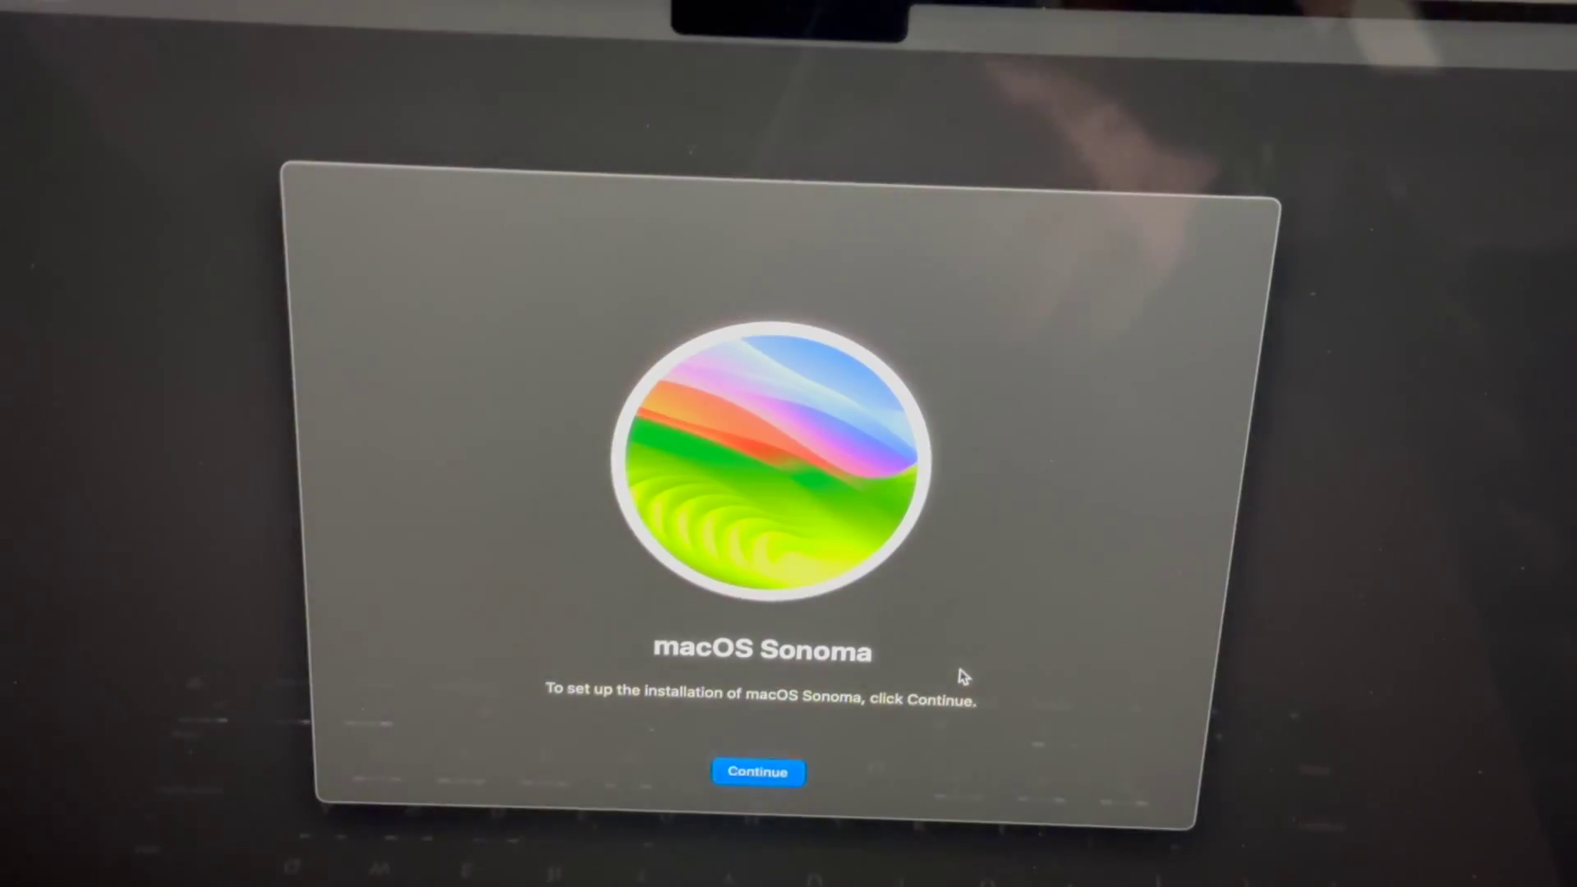
{"action": "left_click", "coordinate": [755, 778]}
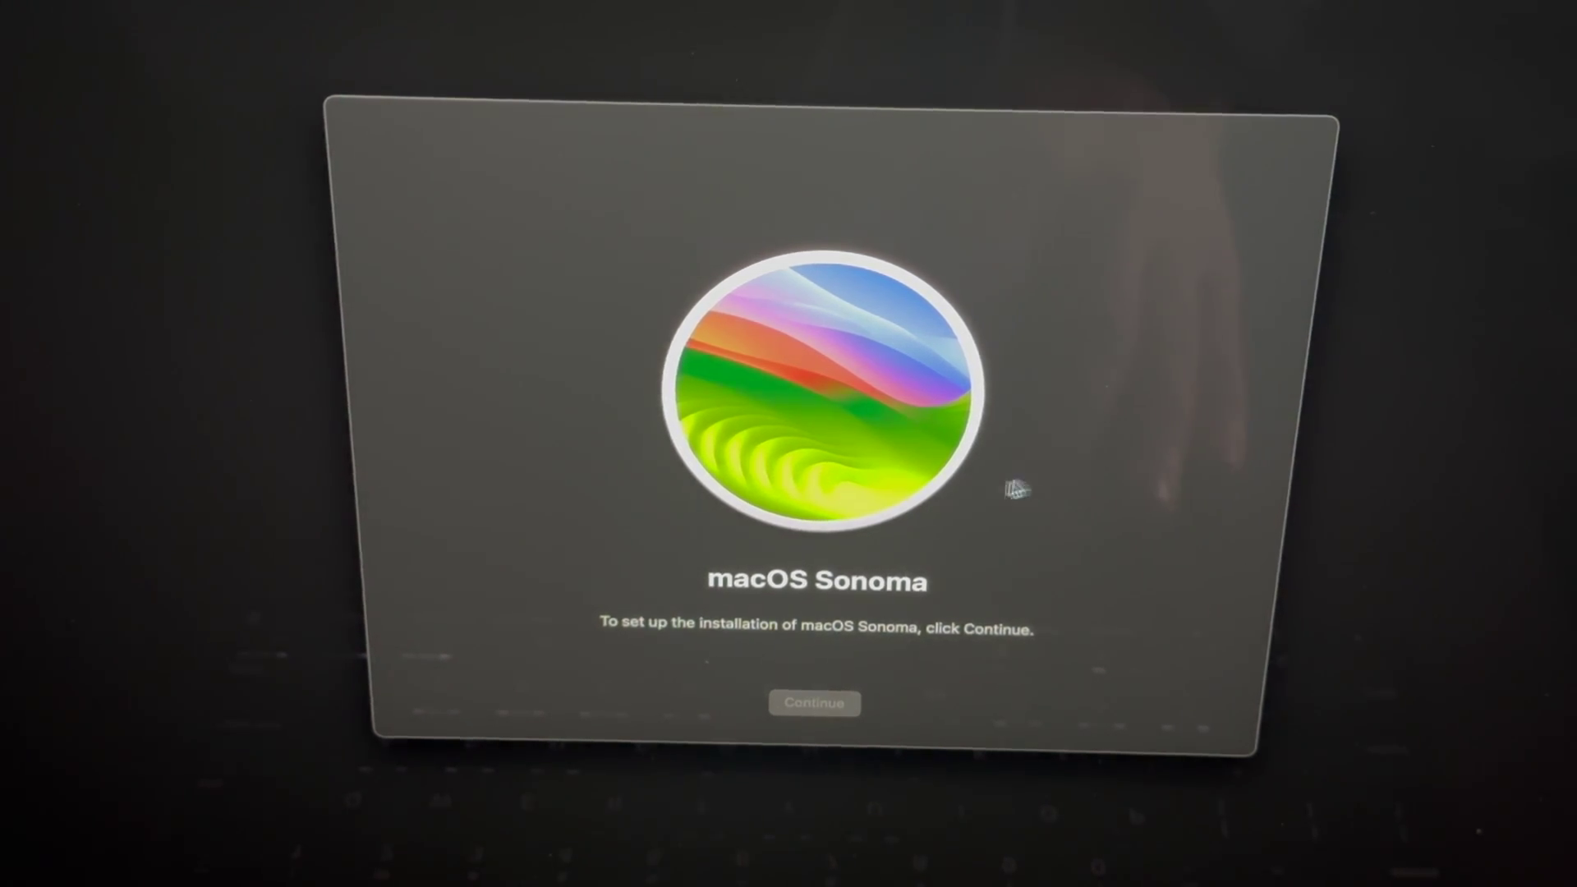
{"action": "left_click", "coordinate": [813, 702]}
{"action": "left_click", "coordinate": [861, 703]}
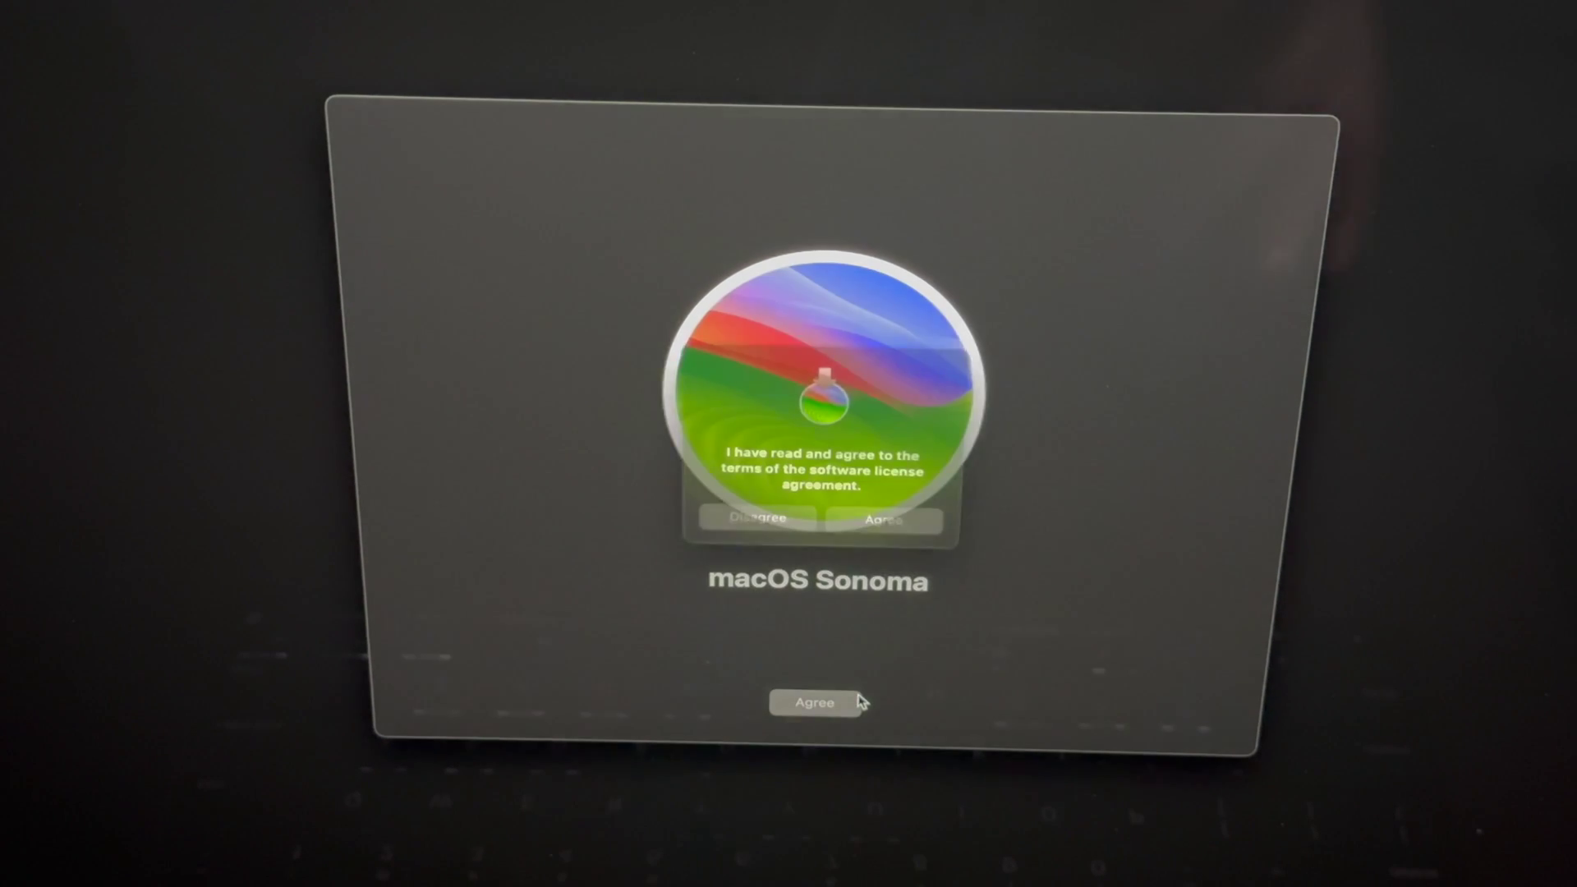
{"action": "left_click", "coordinate": [872, 528]}
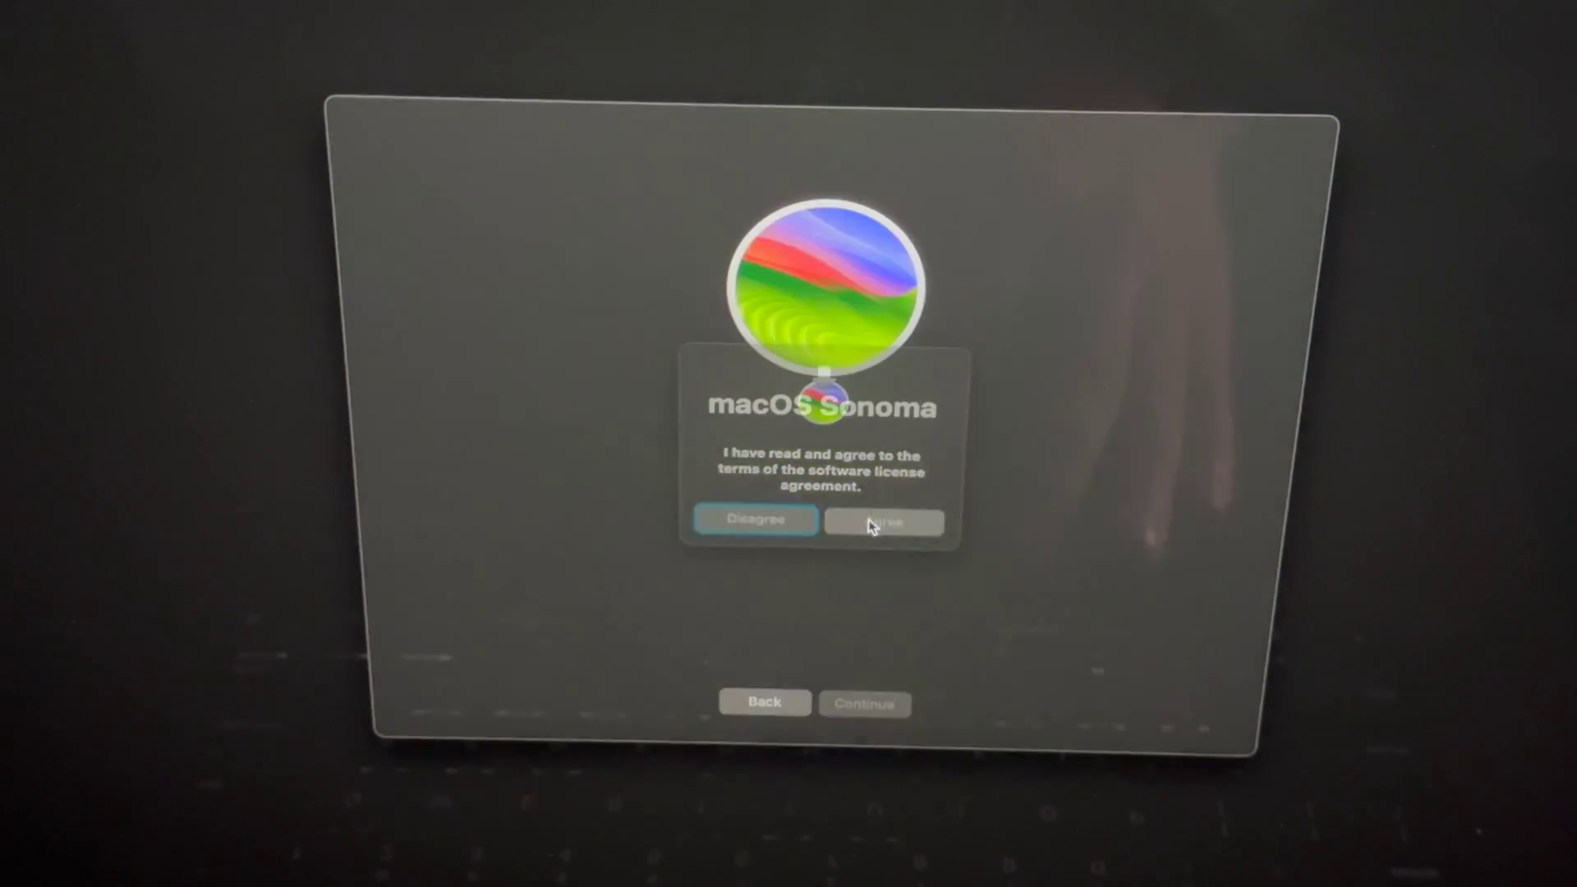
Install onto Macintosh HD, continuing past the no-power-adapter warning
{"action": "left_click", "coordinate": [800, 598]}
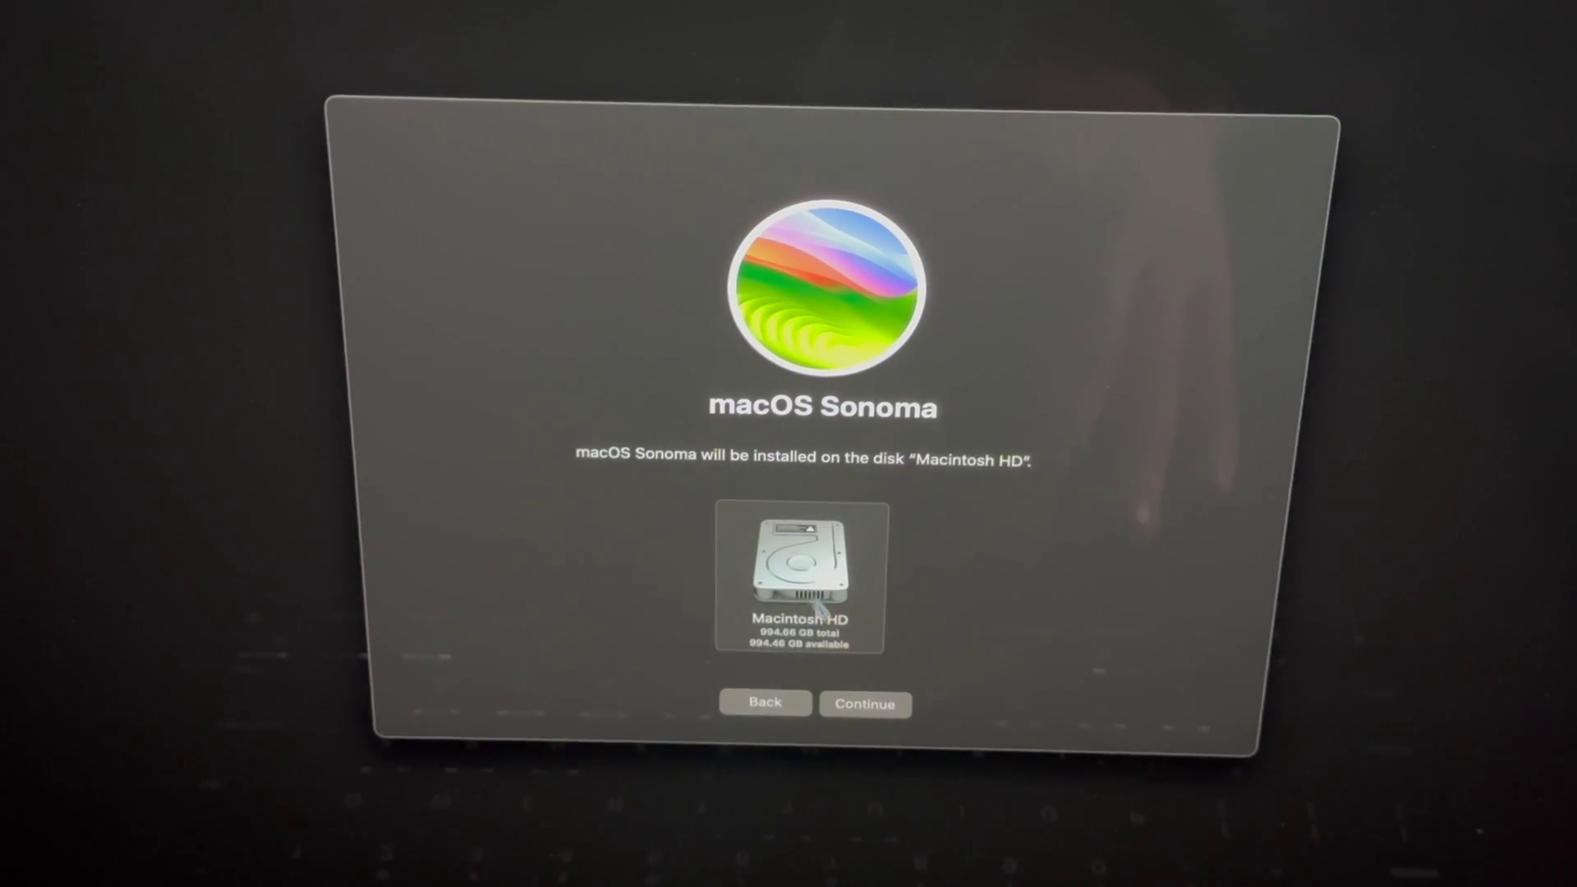
{"action": "left_click", "coordinate": [851, 705]}
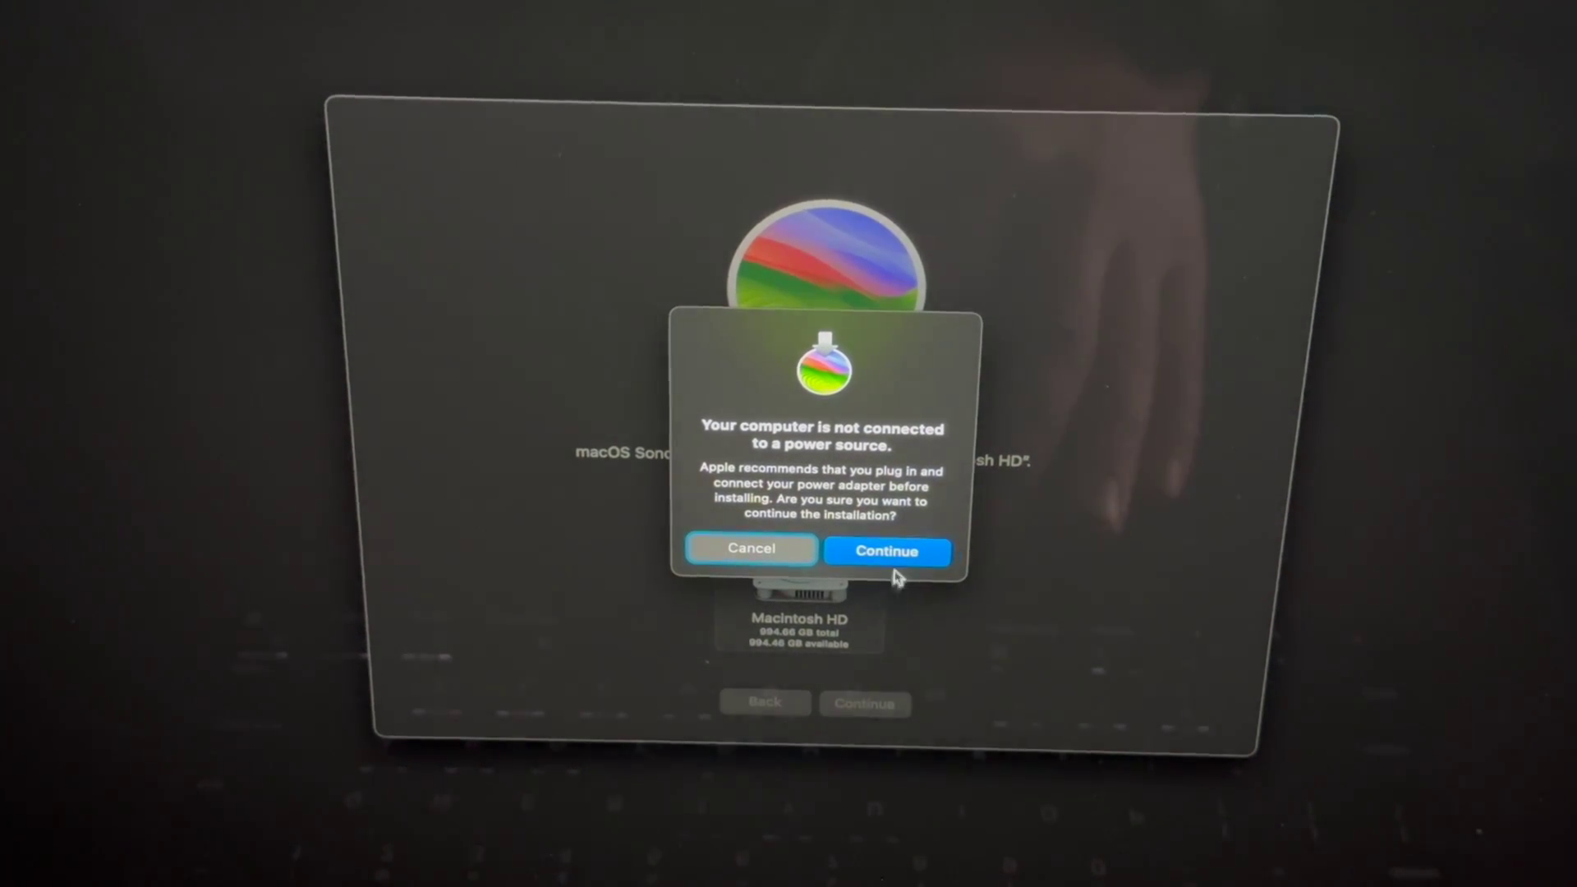
{"action": "left_click", "coordinate": [884, 555]}
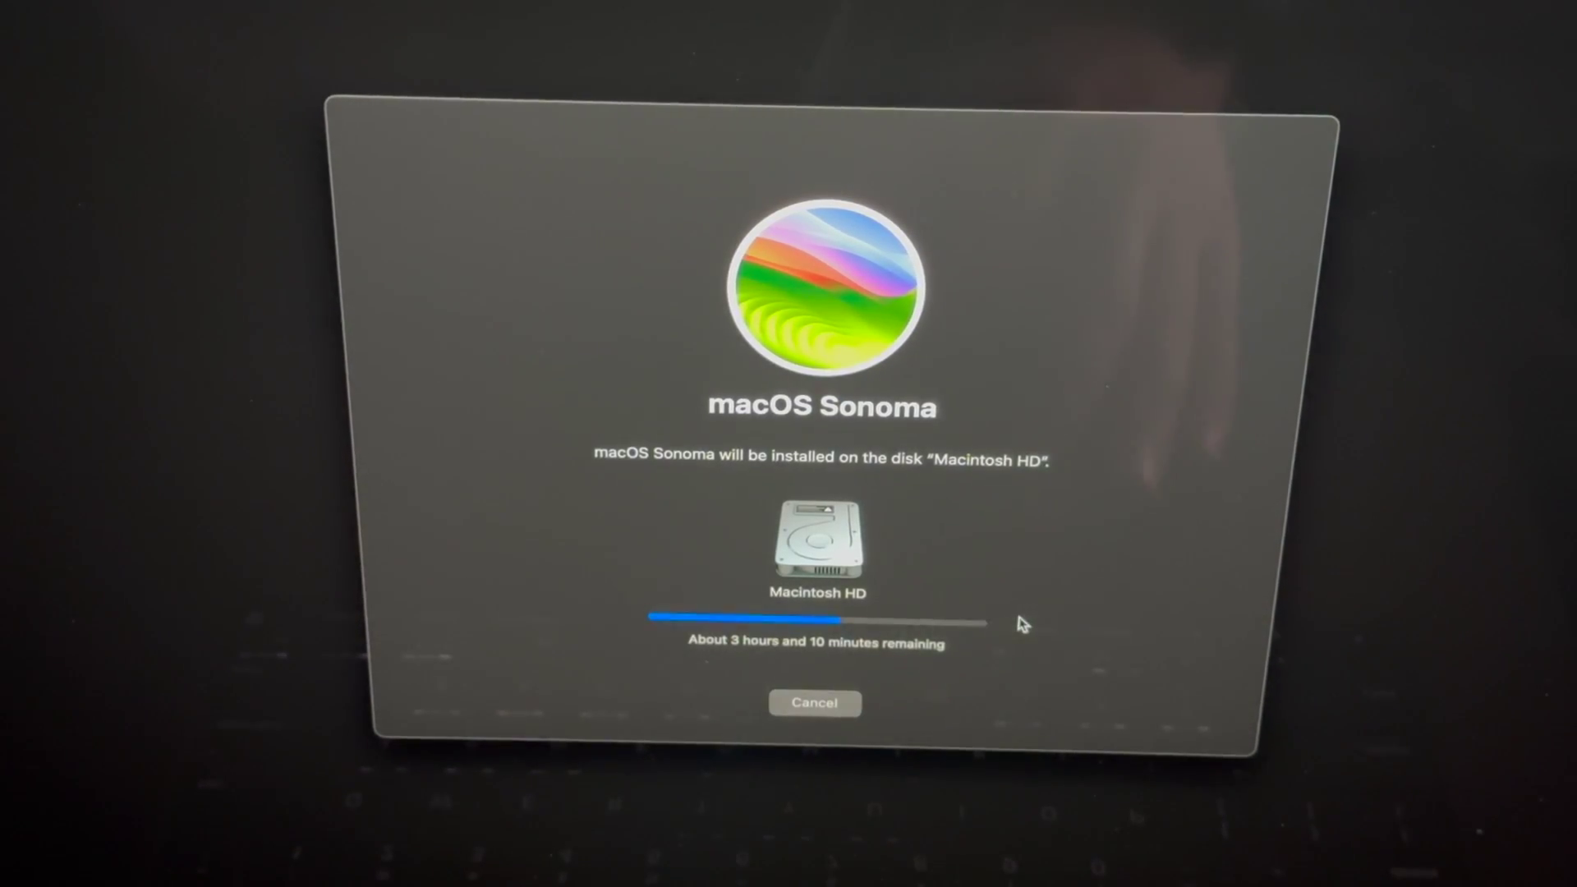